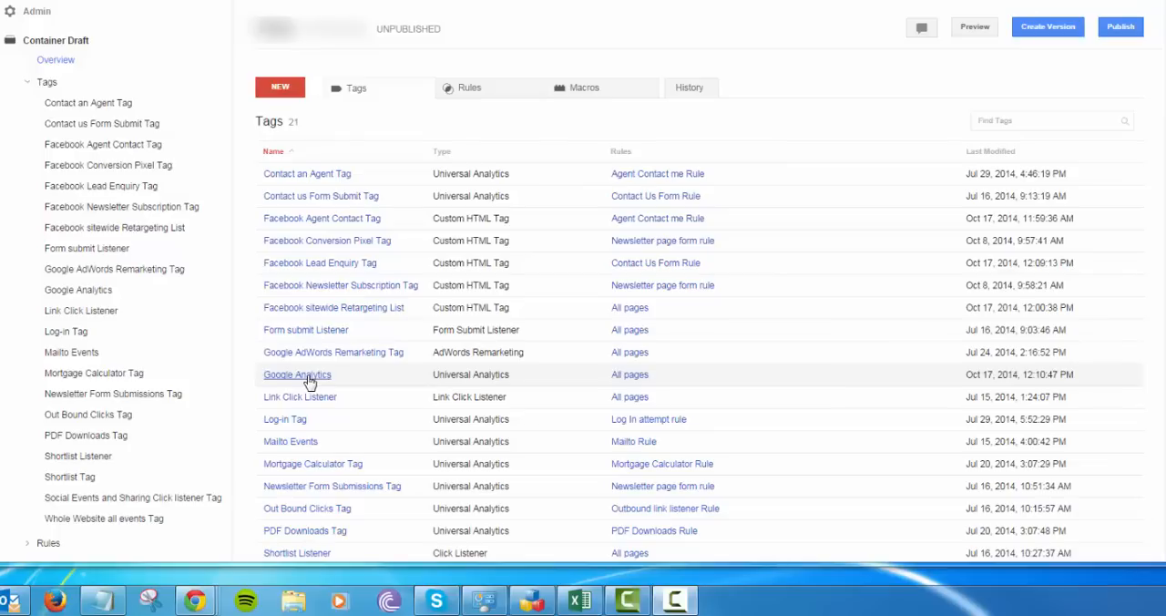
Open the Google Analytics tag for editing and select Universal Analytics as its tag type
left_click(308, 379)
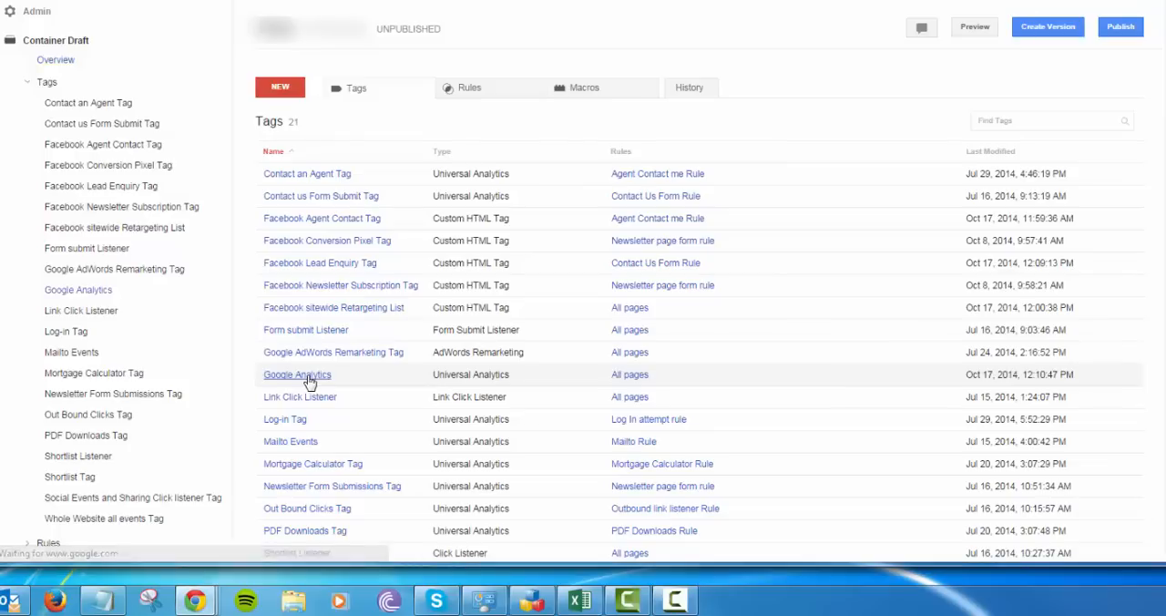
left_click(352, 86)
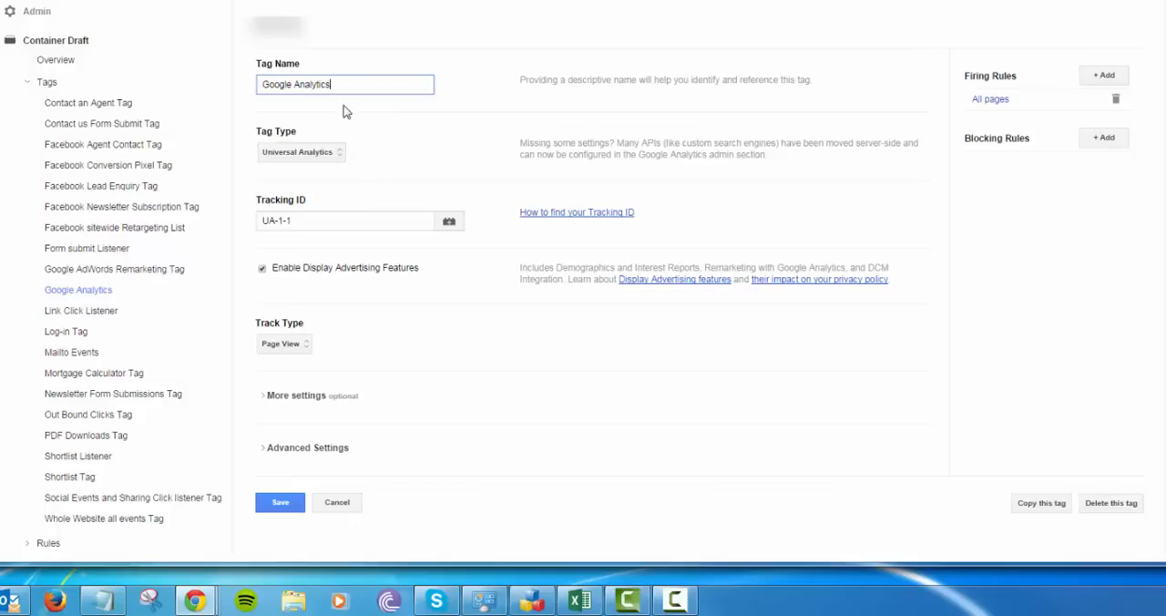
left_click_drag(338, 83, 252, 97)
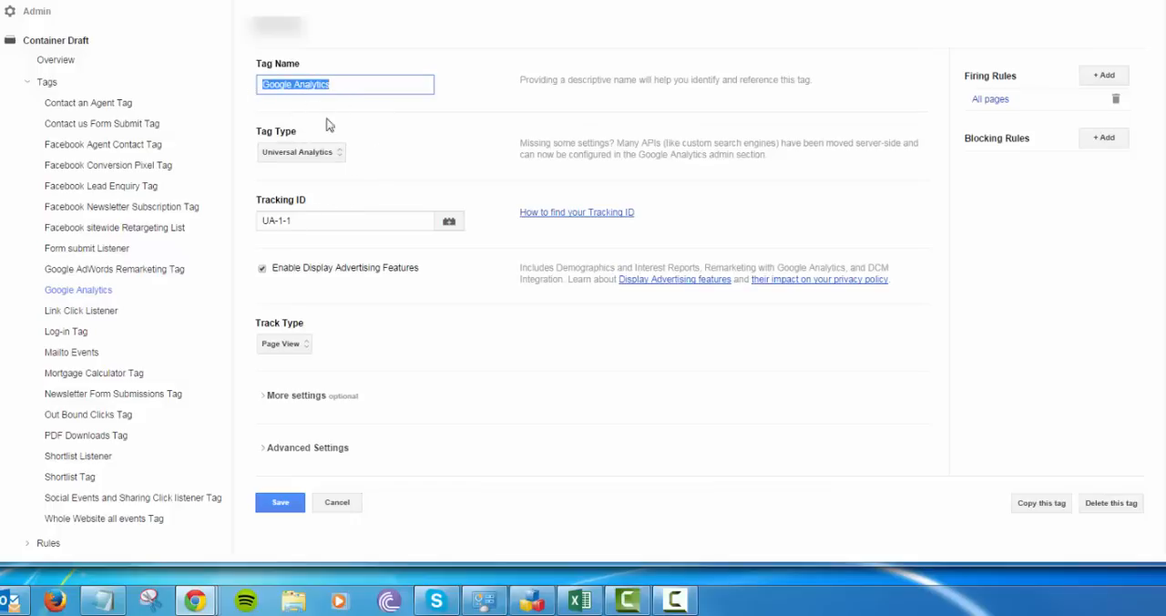
left_click(339, 151)
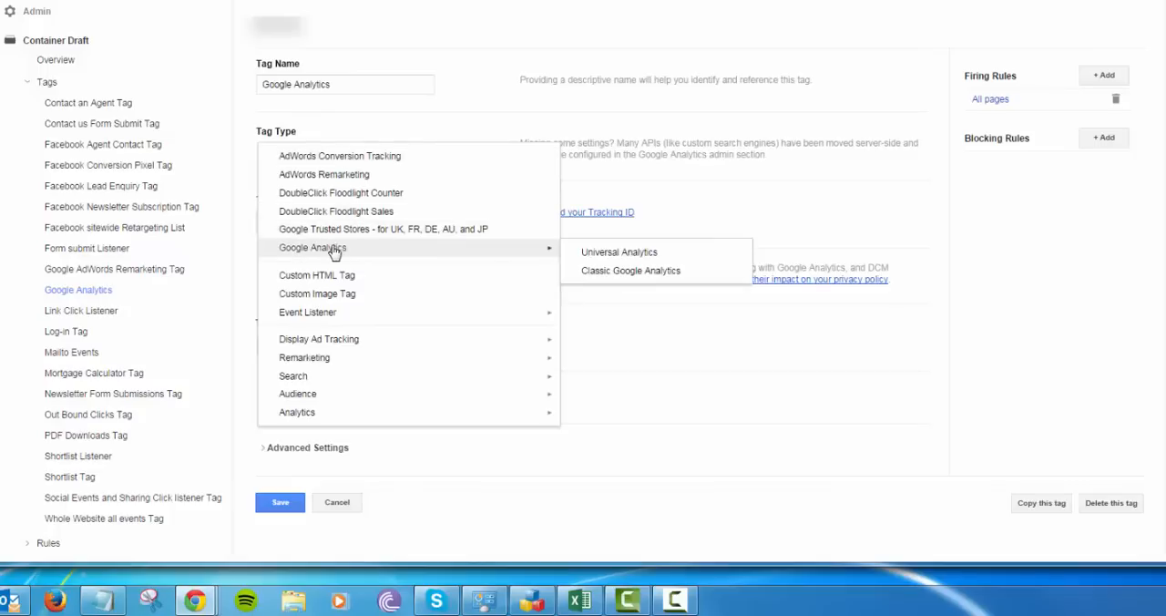
mouse_move(558, 250)
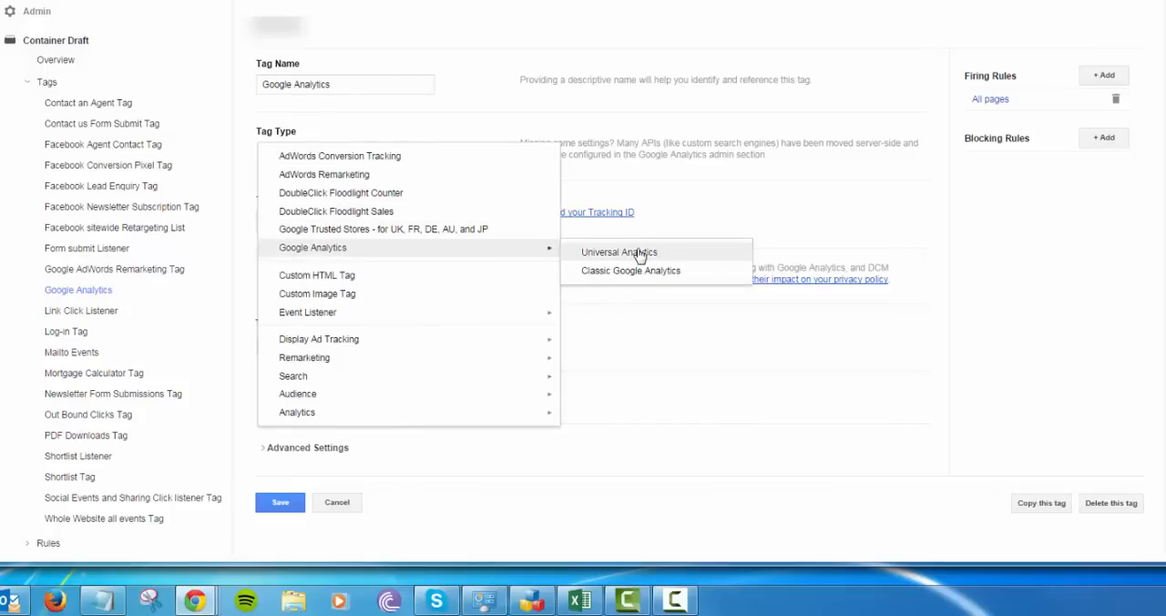
left_click(631, 255)
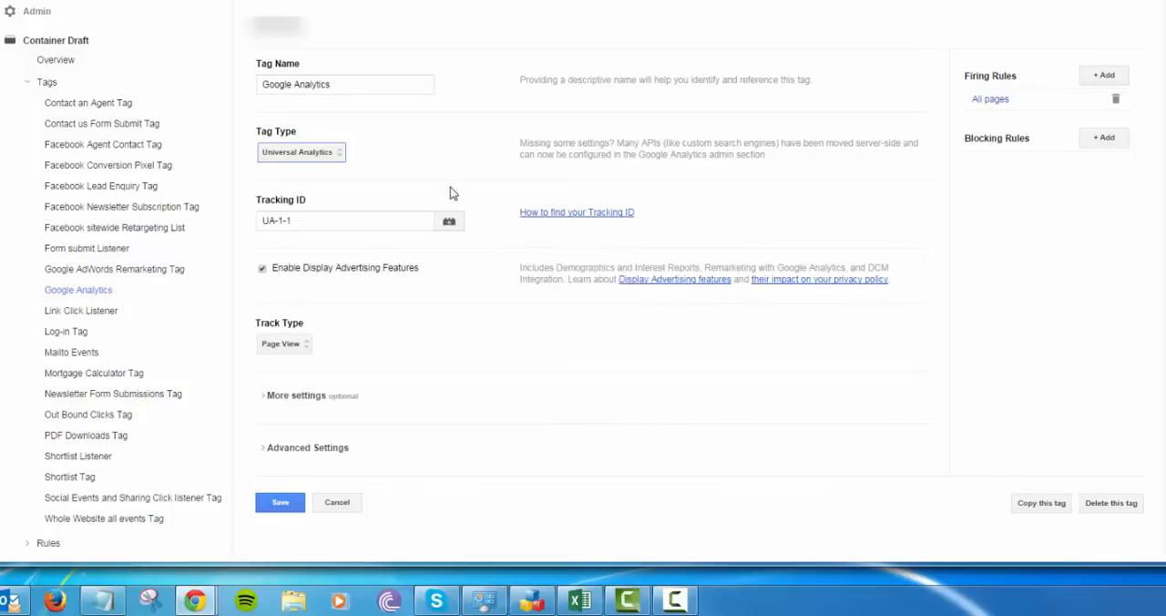
Check the tag's Tracking ID, select Page View as the track type and save its All pages firing rule
left_click_drag(301, 222, 227, 229)
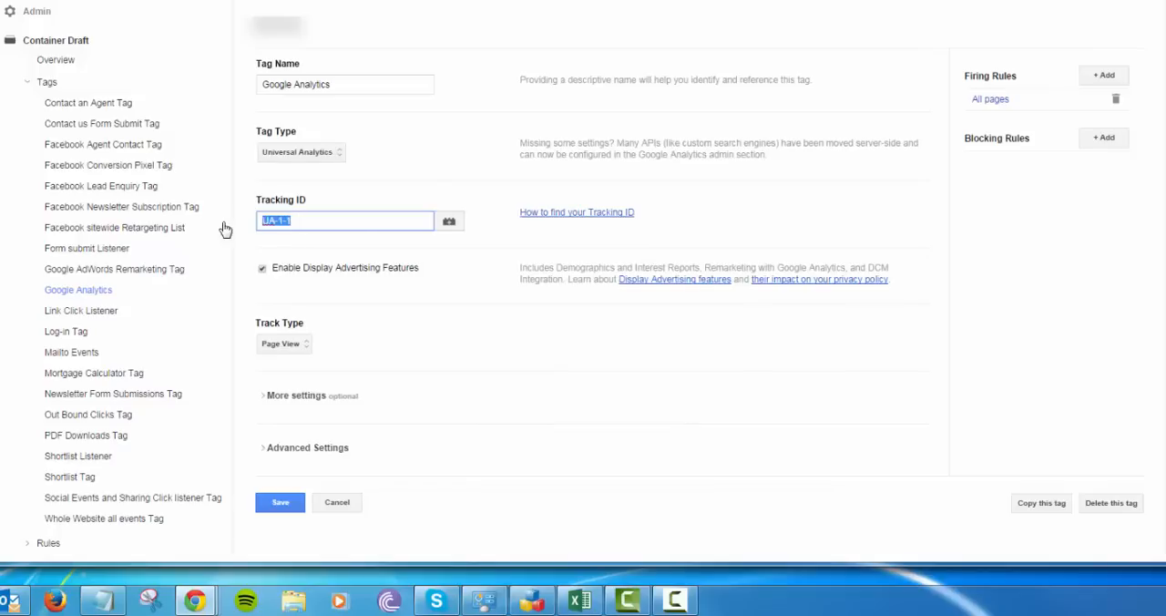
left_click(467, 172)
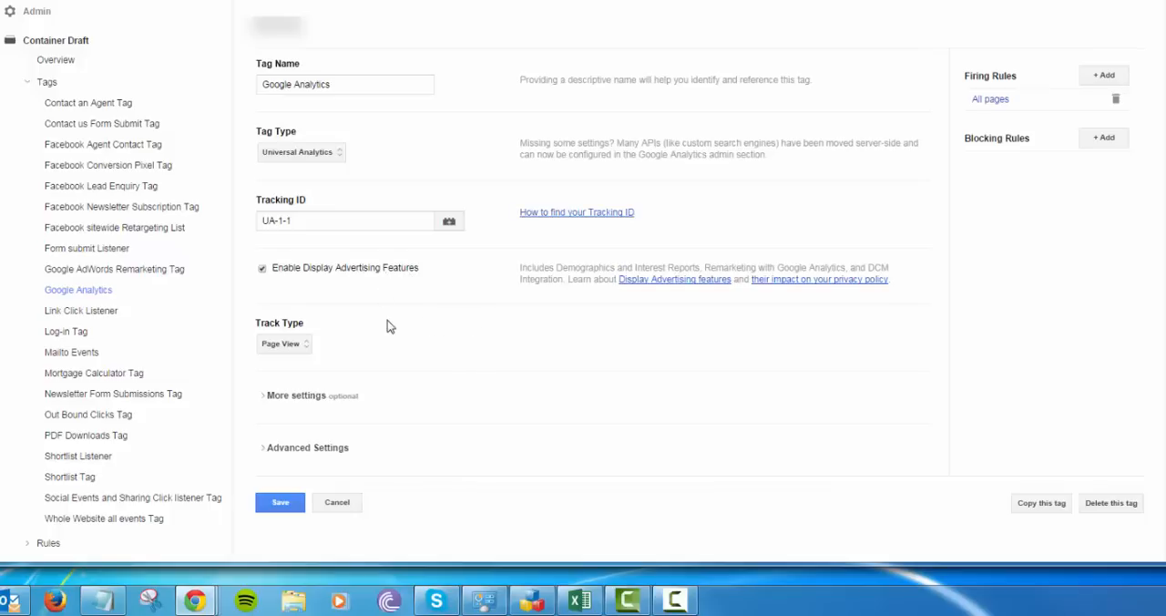
left_click(309, 346)
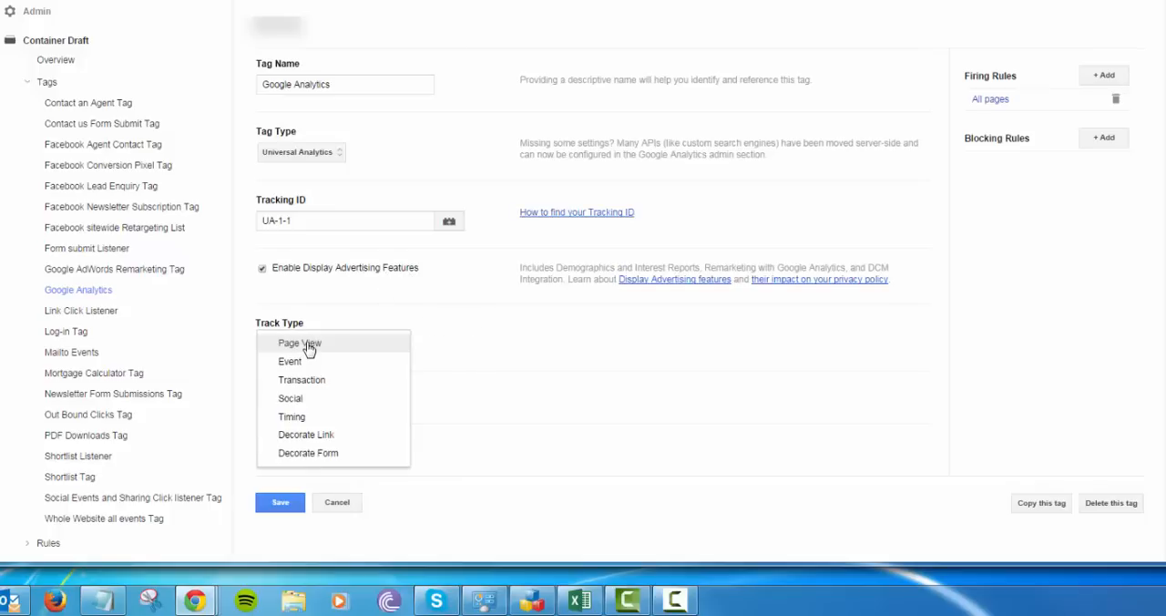
left_click(309, 344)
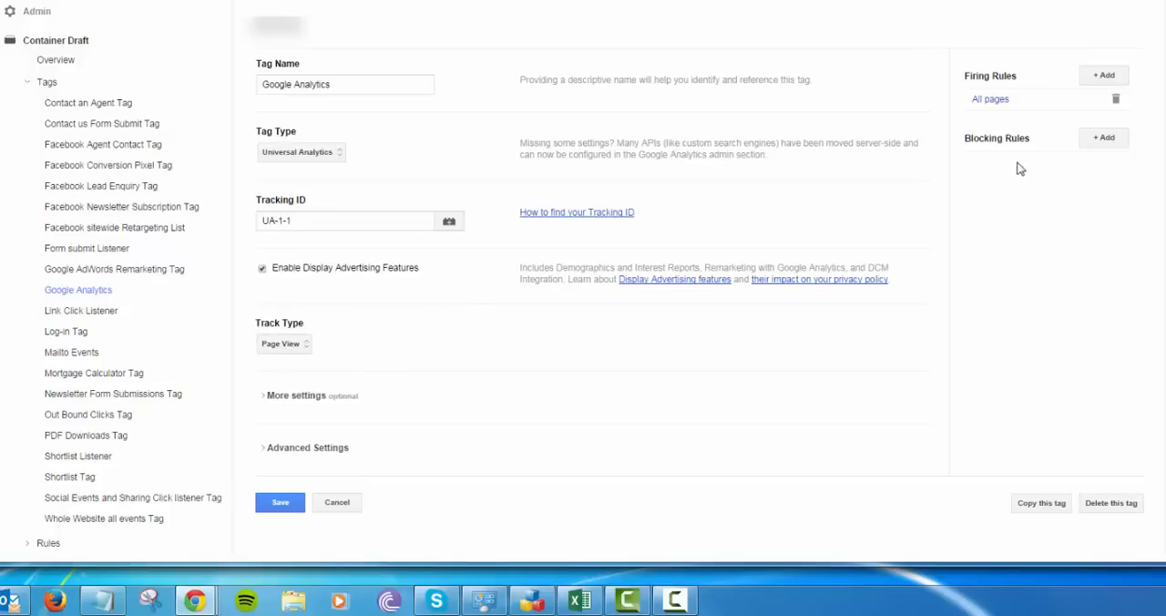
left_click(987, 100)
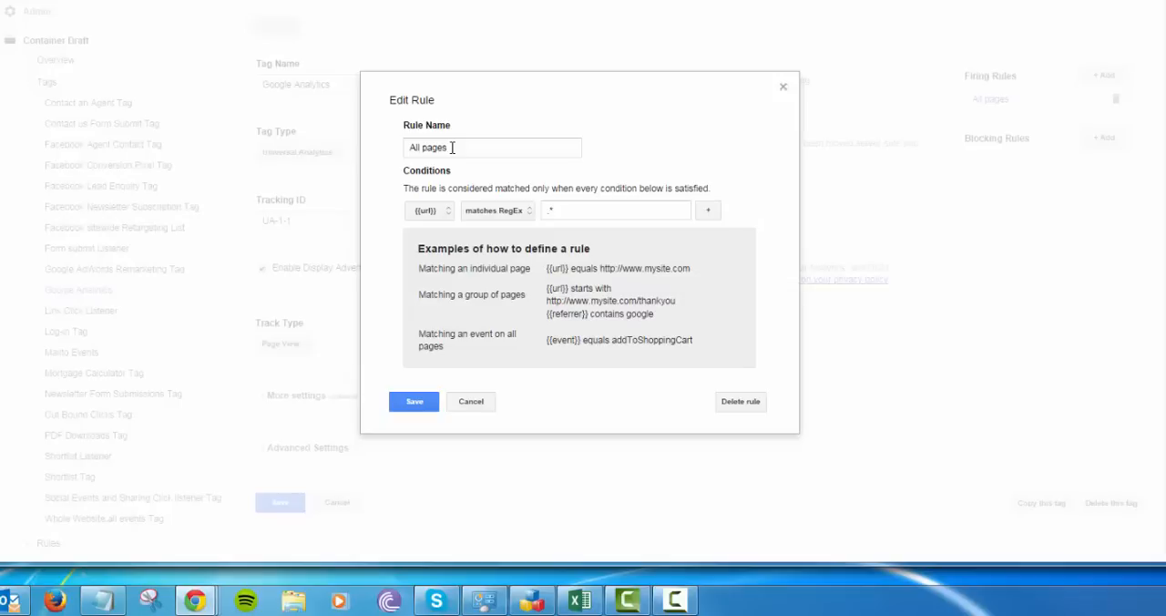
left_click(416, 402)
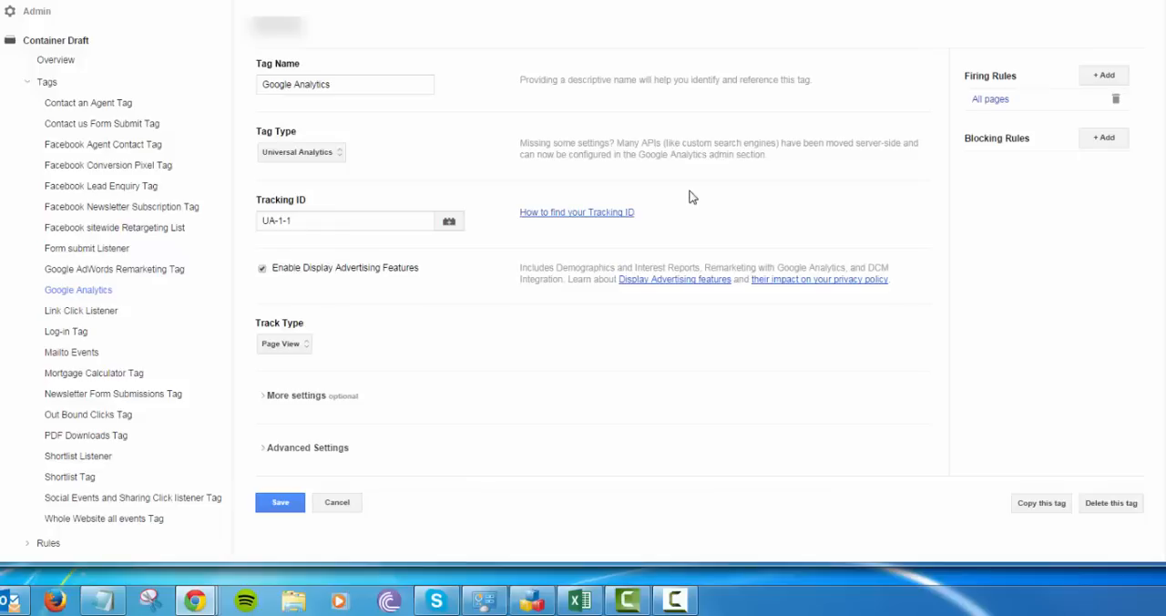
Open the Form submit Listener tag, discarding unsaved edits, and select the Form Submit Listener event listener as its tag type
left_click(105, 253)
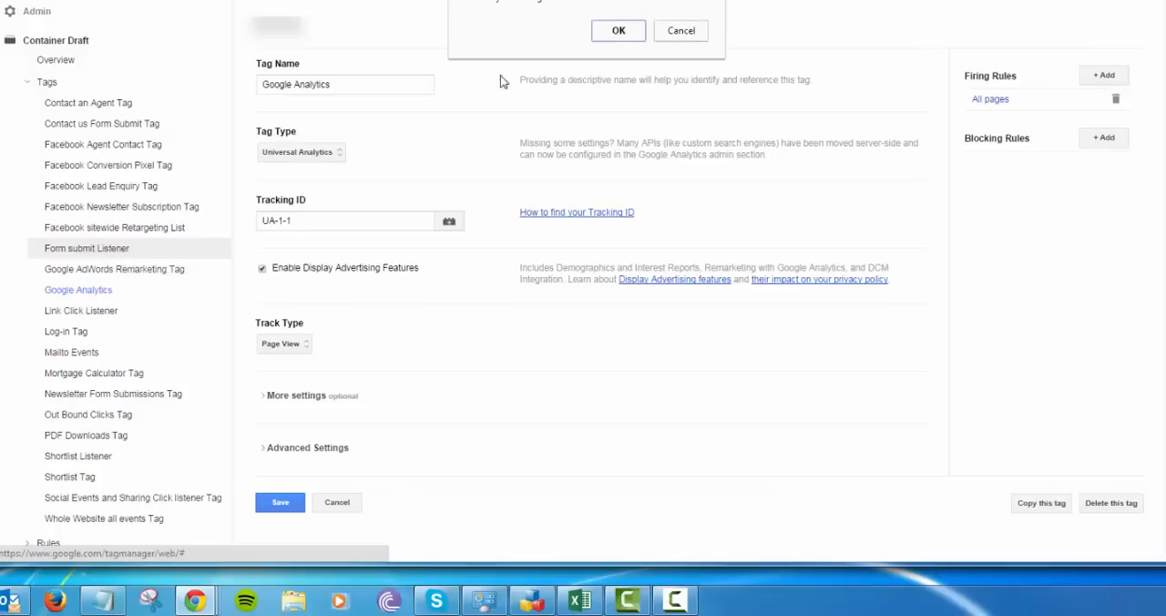
left_click(624, 34)
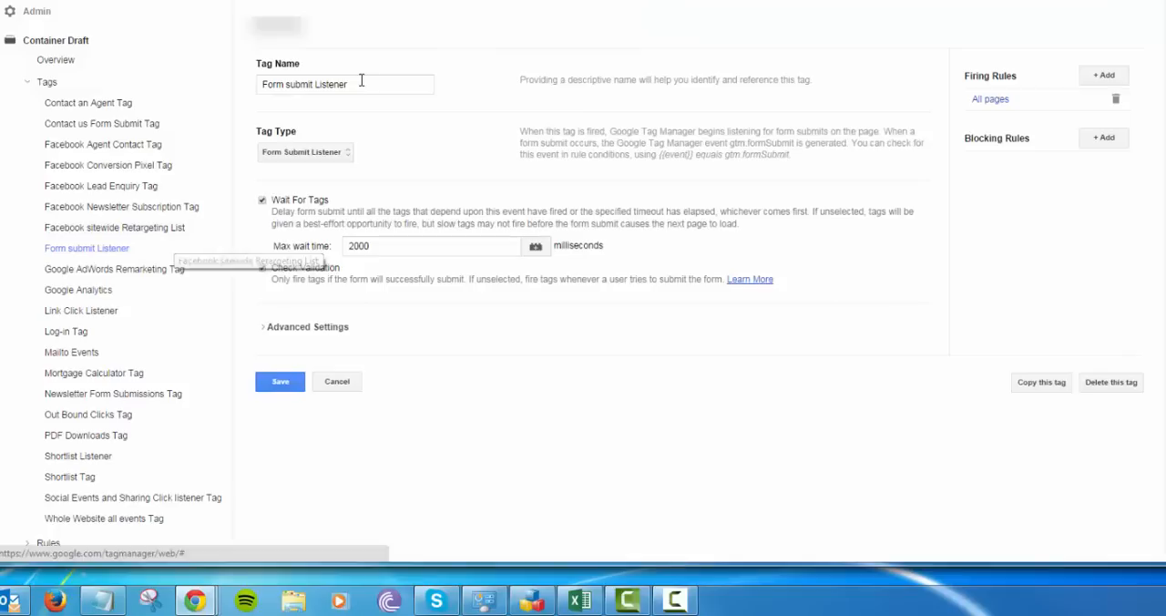
left_click_drag(348, 84, 265, 87)
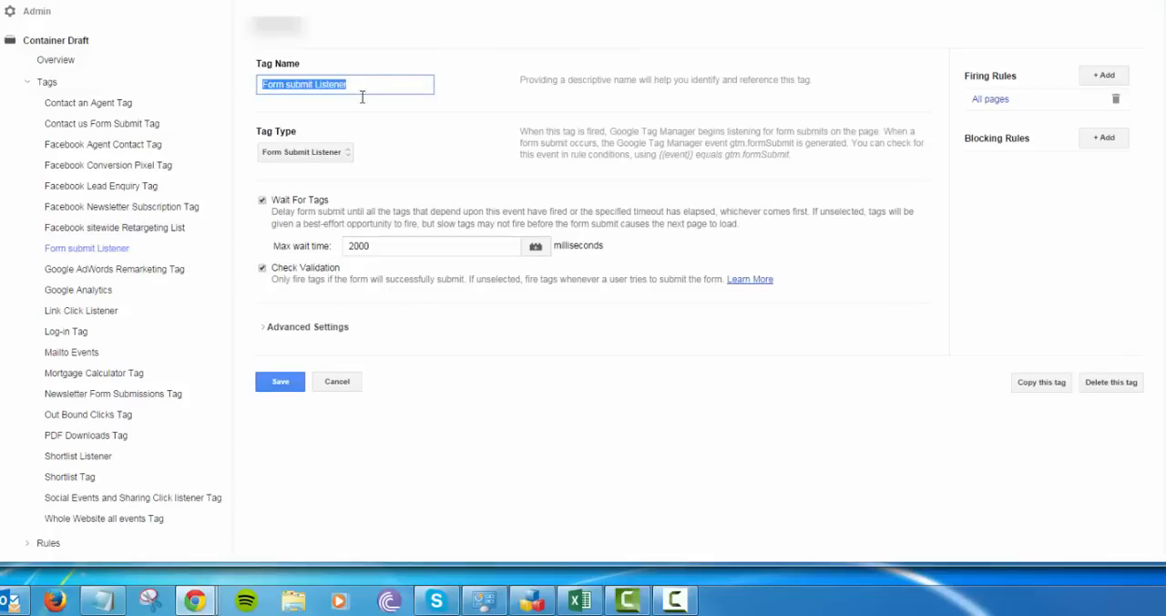
left_click(348, 151)
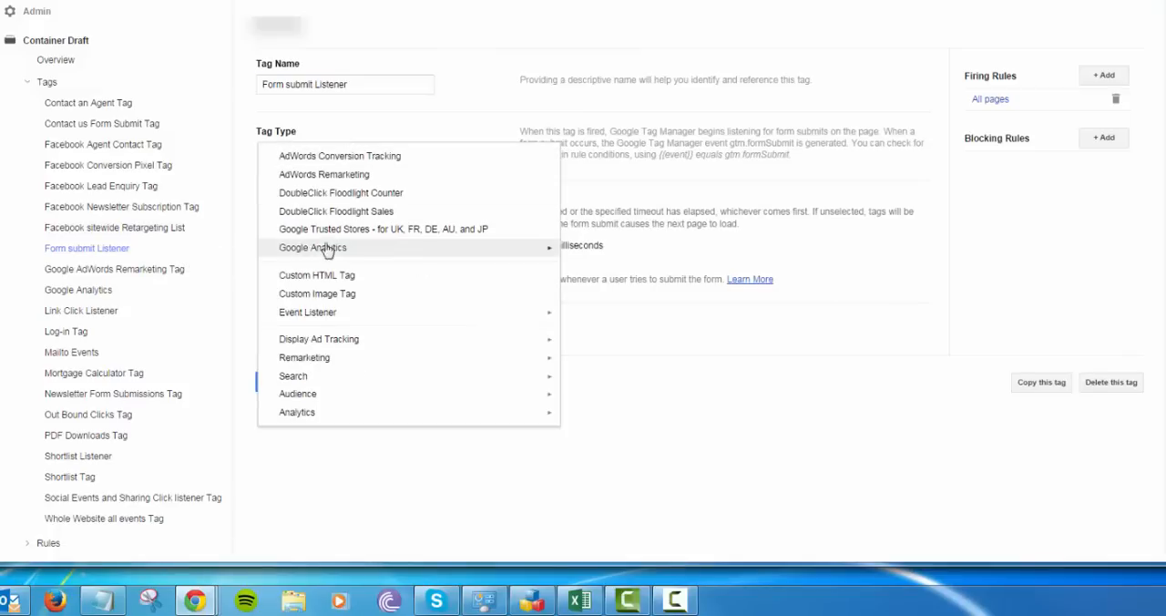
mouse_move(326, 316)
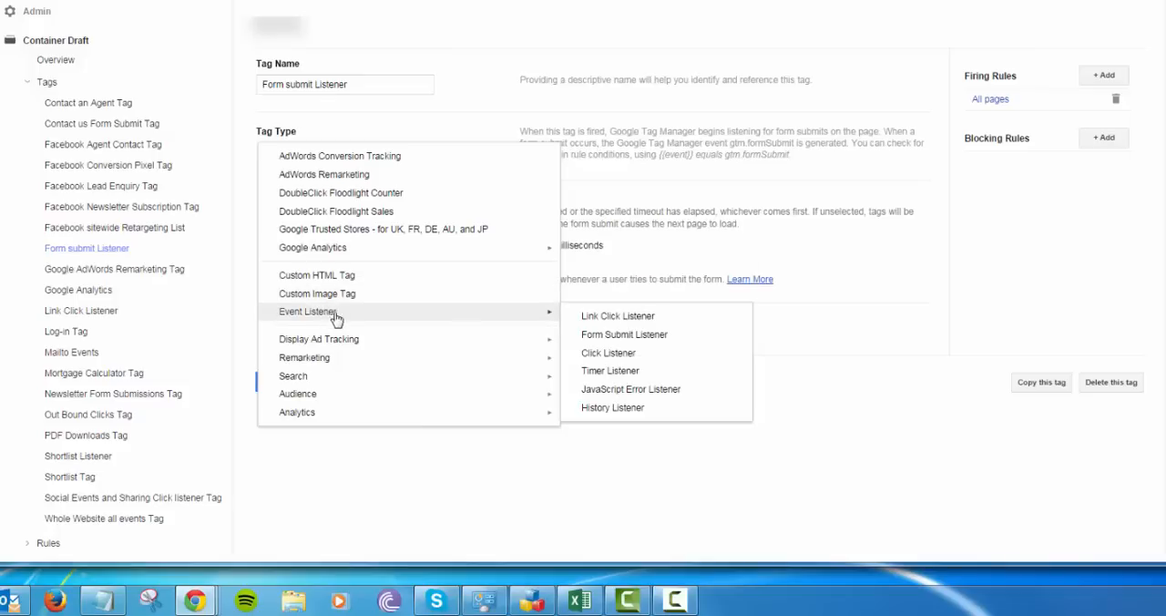
left_click(616, 338)
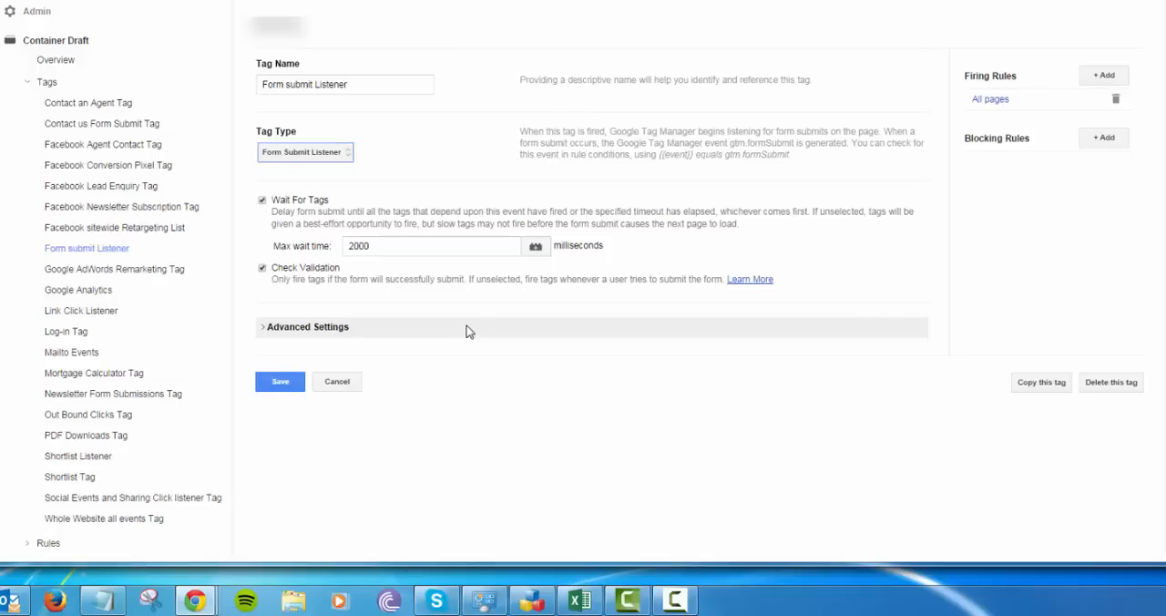
Inspect the listener tag's All pages firing rule, leaving both the rule and the tag without saving
left_click(989, 101)
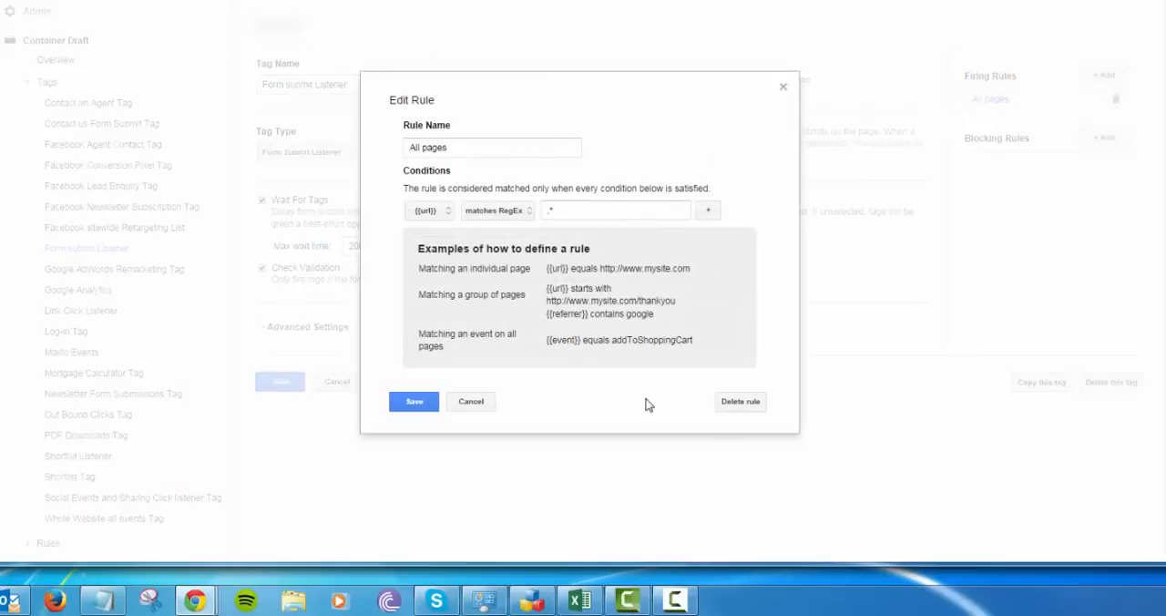
left_click(475, 403)
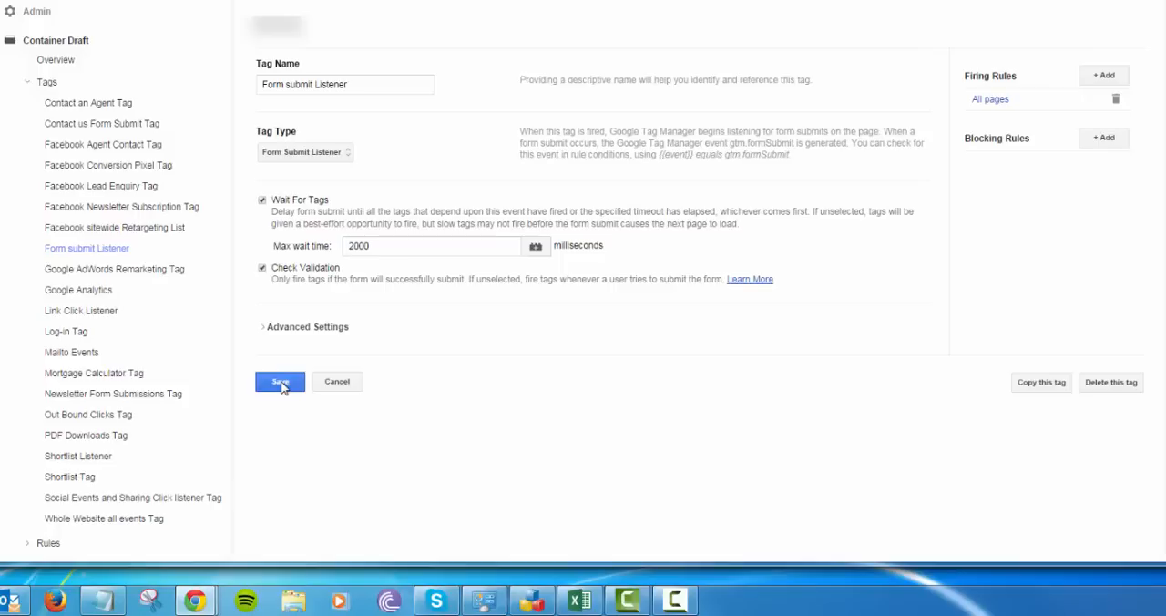
left_click(337, 383)
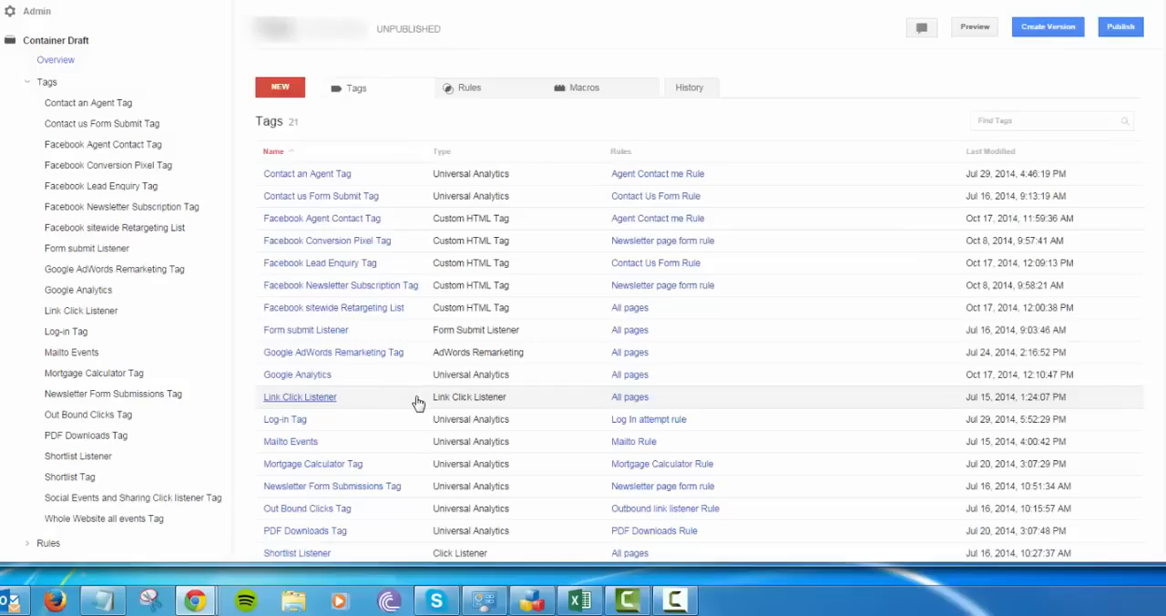
Open the Facebook Lead Enquiry Tag and examine its Custom HTML tag type and conversion code
left_click(125, 190)
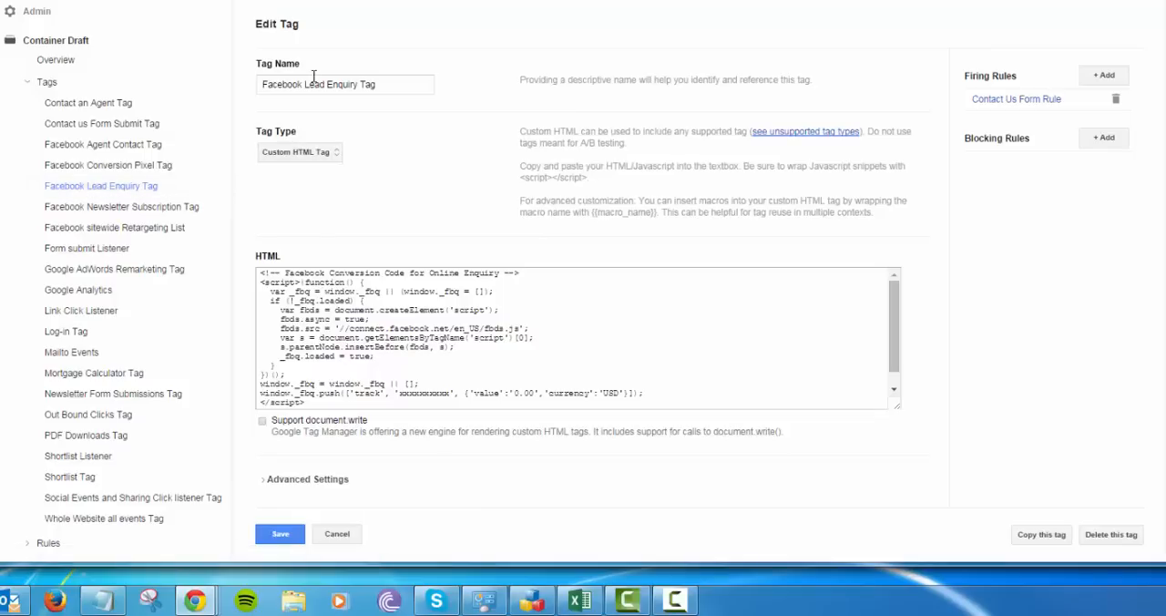
left_click(336, 152)
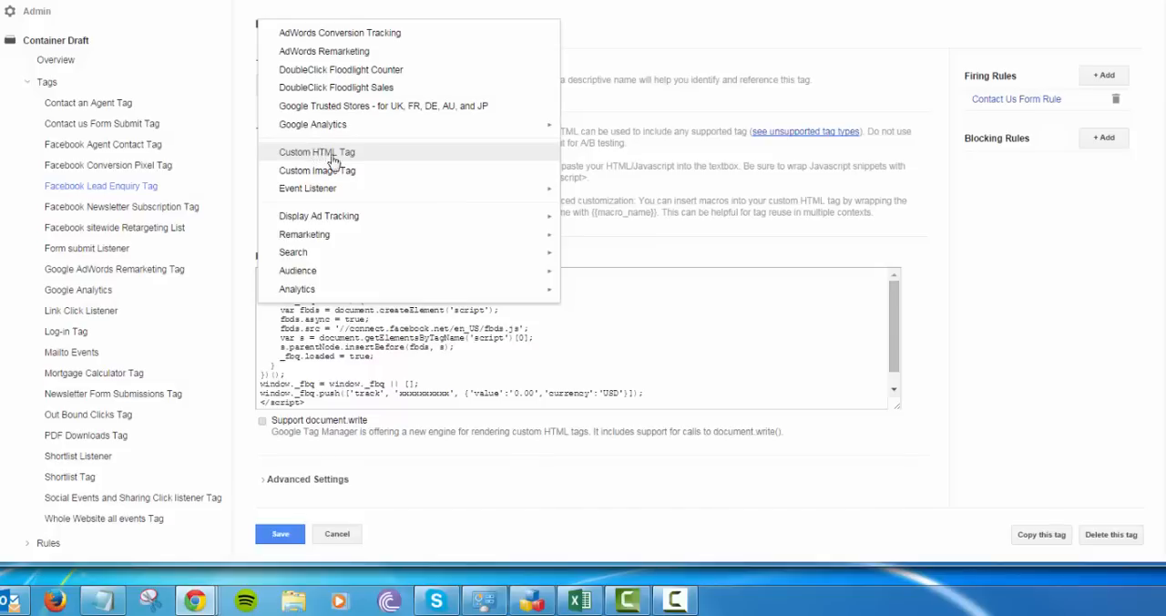
left_click(655, 164)
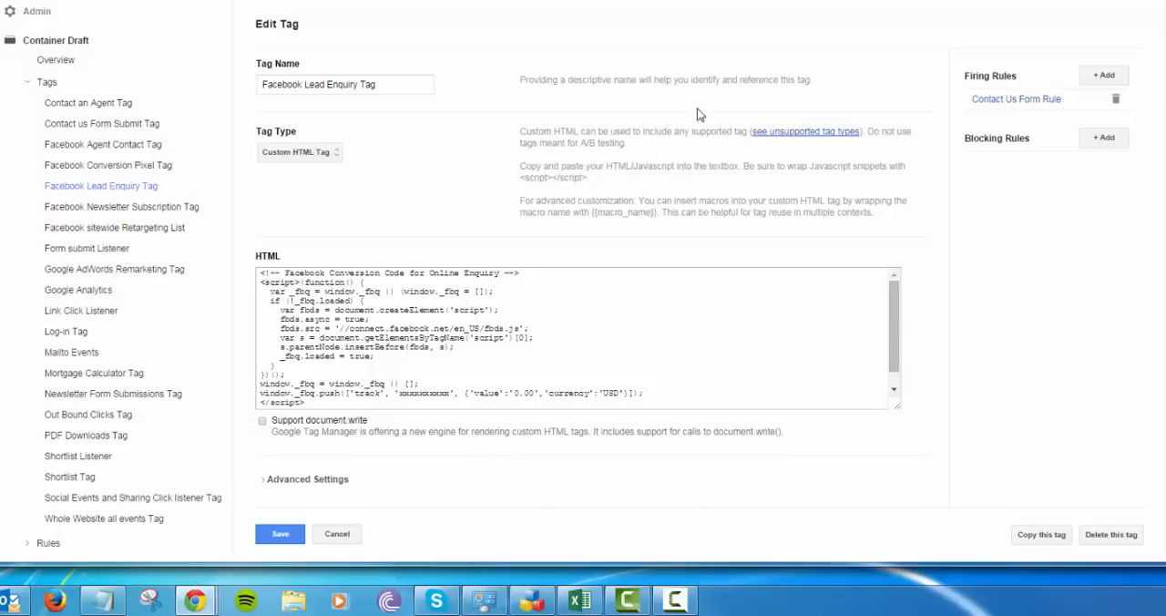
left_click(285, 274)
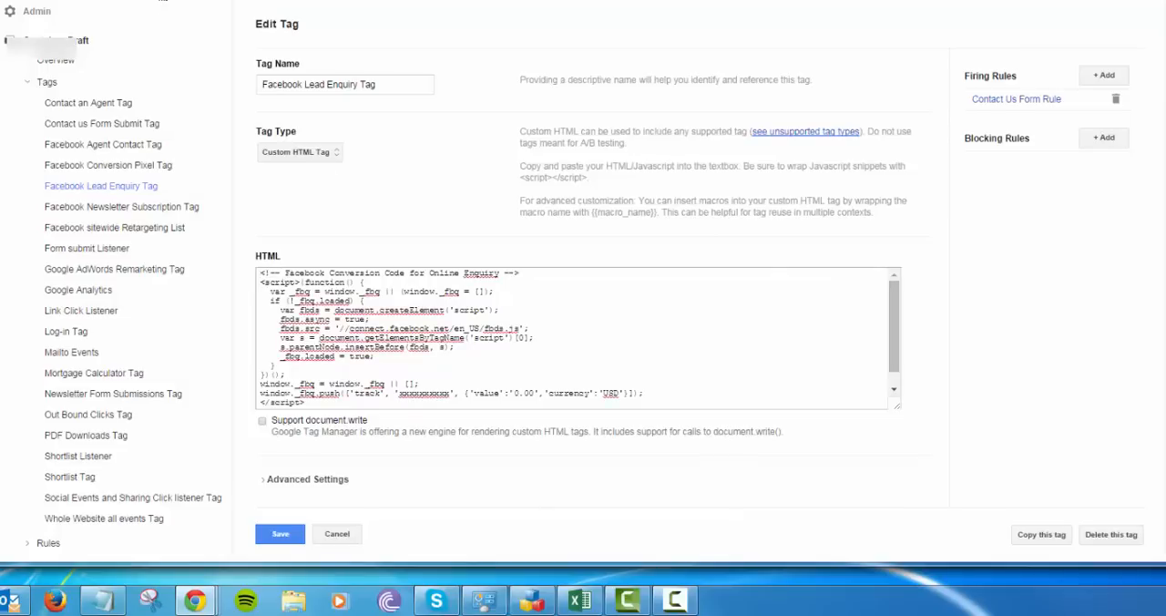
View the pixels on Facebook's Conversion Tracking page and return to review the full HTML code in the Facebook Lead Enquiry Tag
left_click(163, 0)
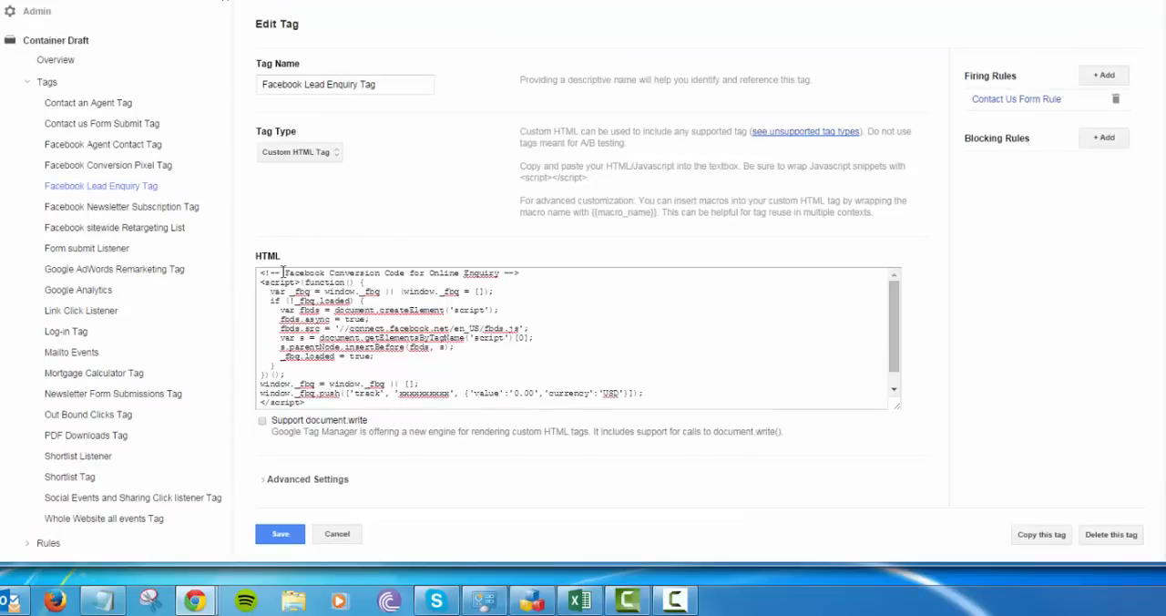
left_click_drag(262, 273, 445, 428)
left_click(487, 368)
scroll(515, 370, "up", 2)
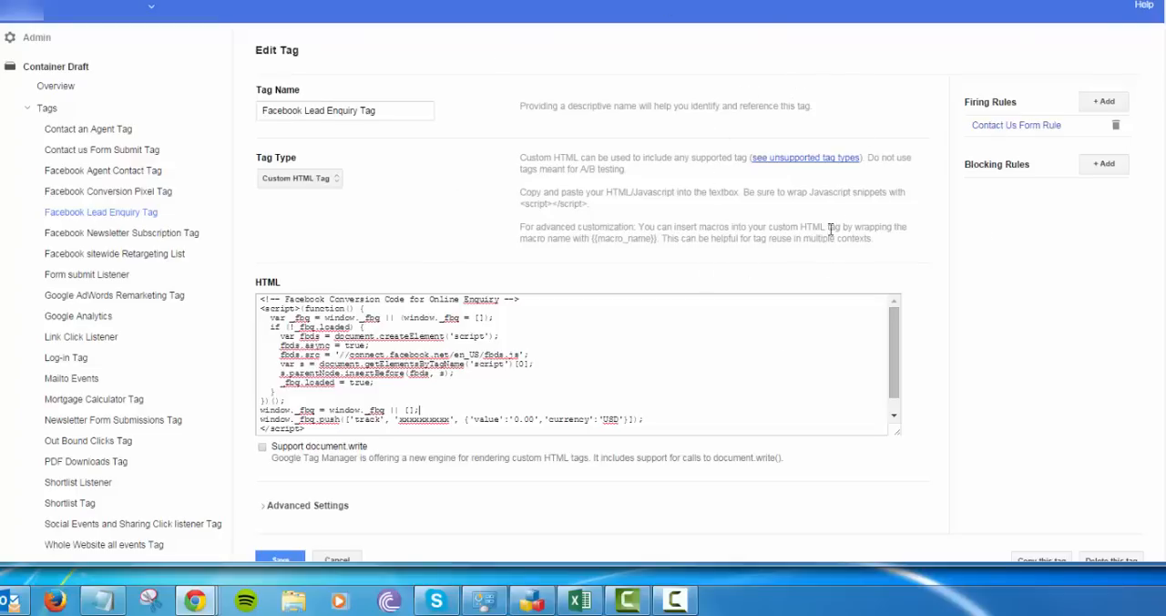
Open the tag's Contact Us Form Rule and review its name and first condition, reselecting {{event}} as the macro matched against gtm.formSubmit
left_click(1039, 126)
left_click_drag(511, 136, 395, 137)
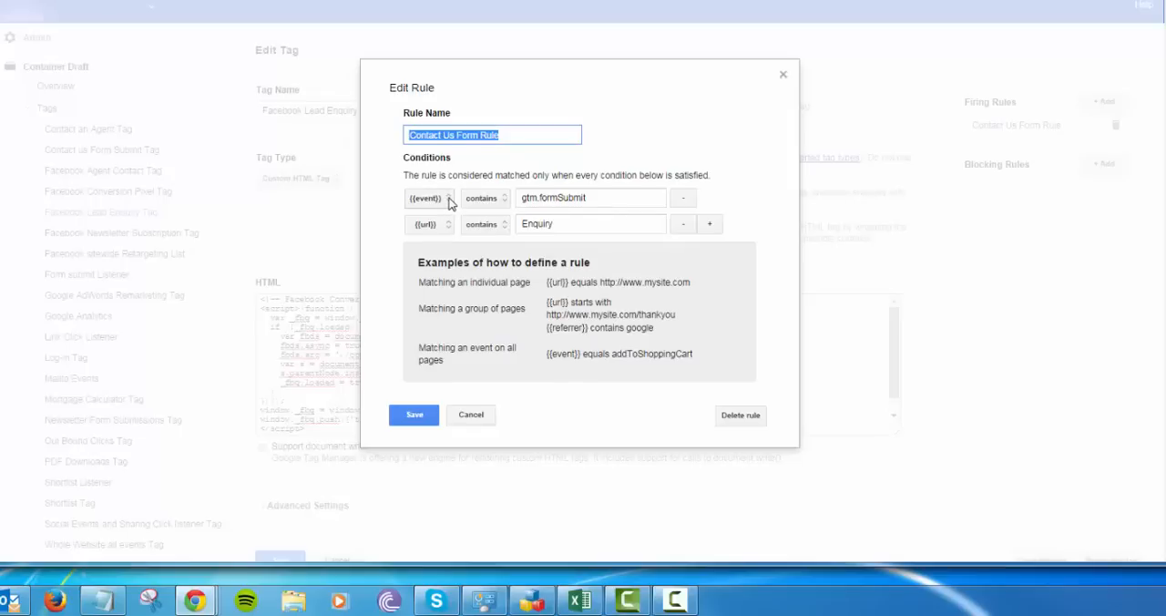
left_click(428, 199)
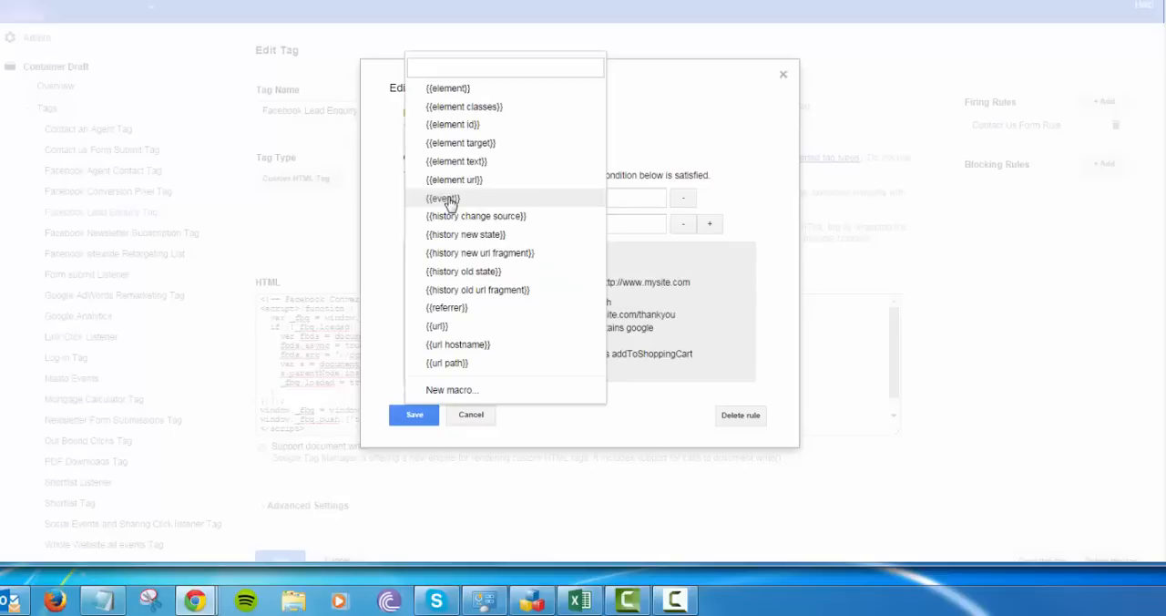
left_click(446, 199)
left_click_drag(598, 198, 516, 196)
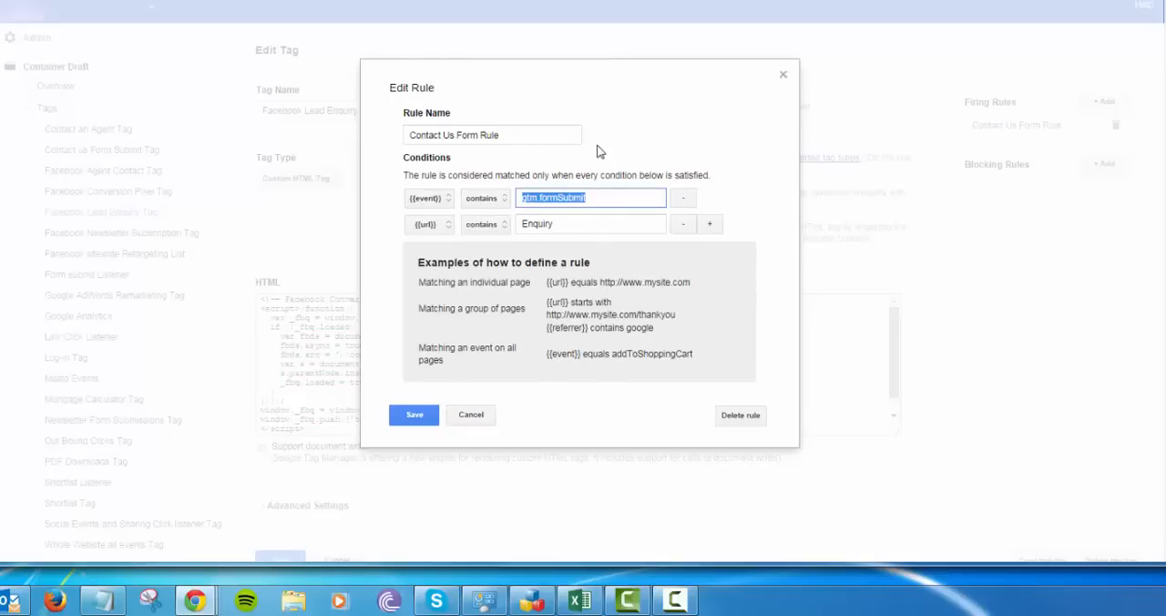
left_click(558, 197)
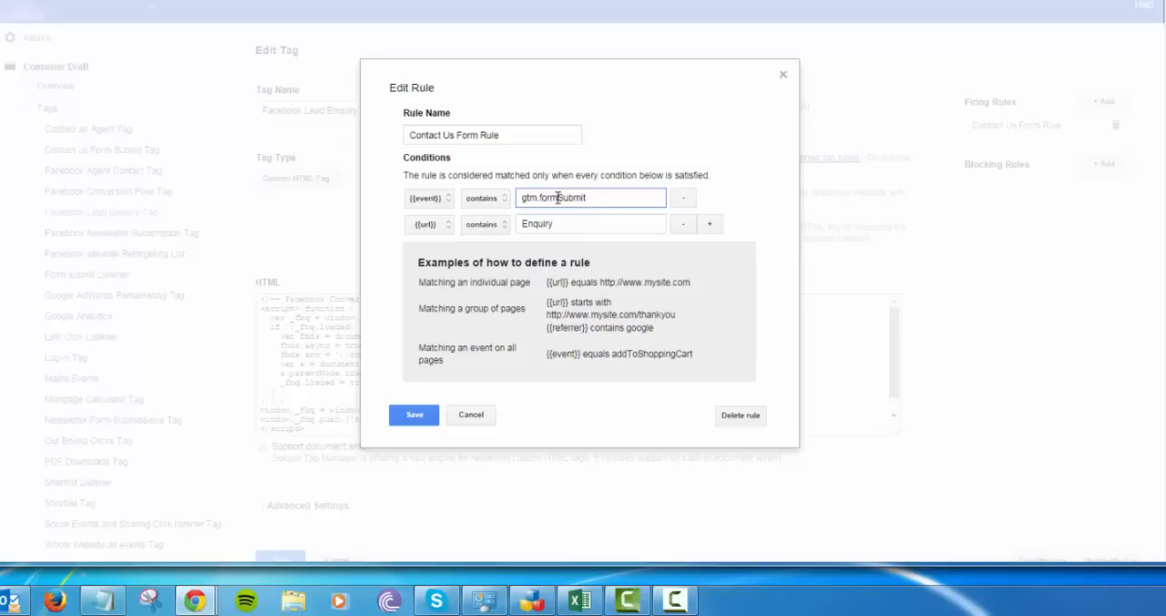
left_click(450, 202)
left_click(451, 200)
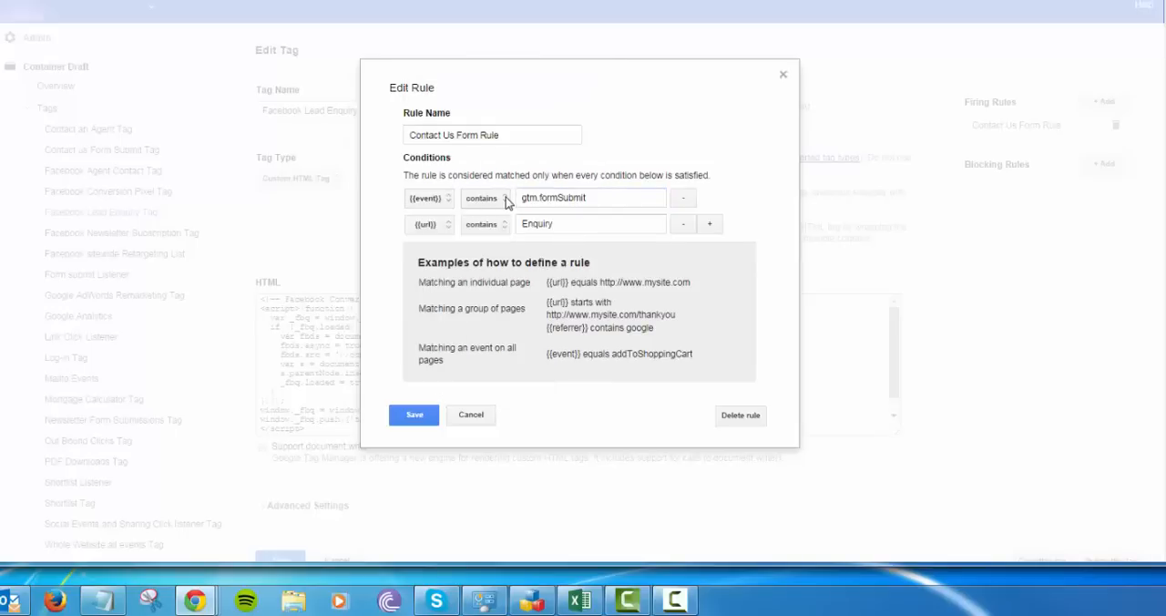
left_click_drag(526, 197, 601, 196)
left_click(606, 197)
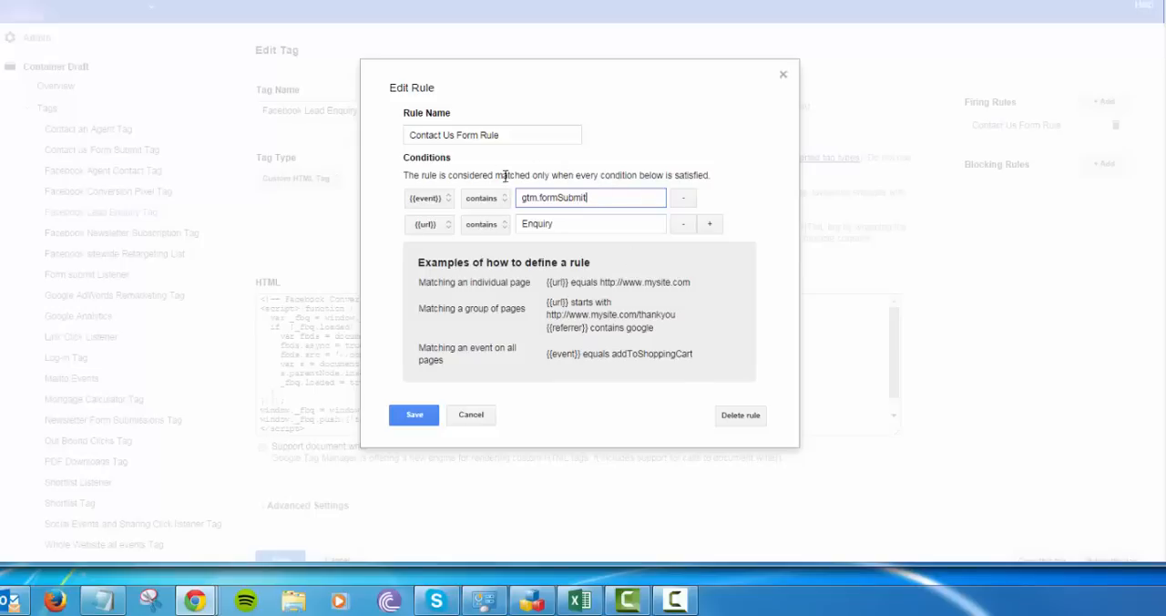
Review the rule's second condition, reselecting {{url}} as the macro for the Enquiry value
left_click(448, 228)
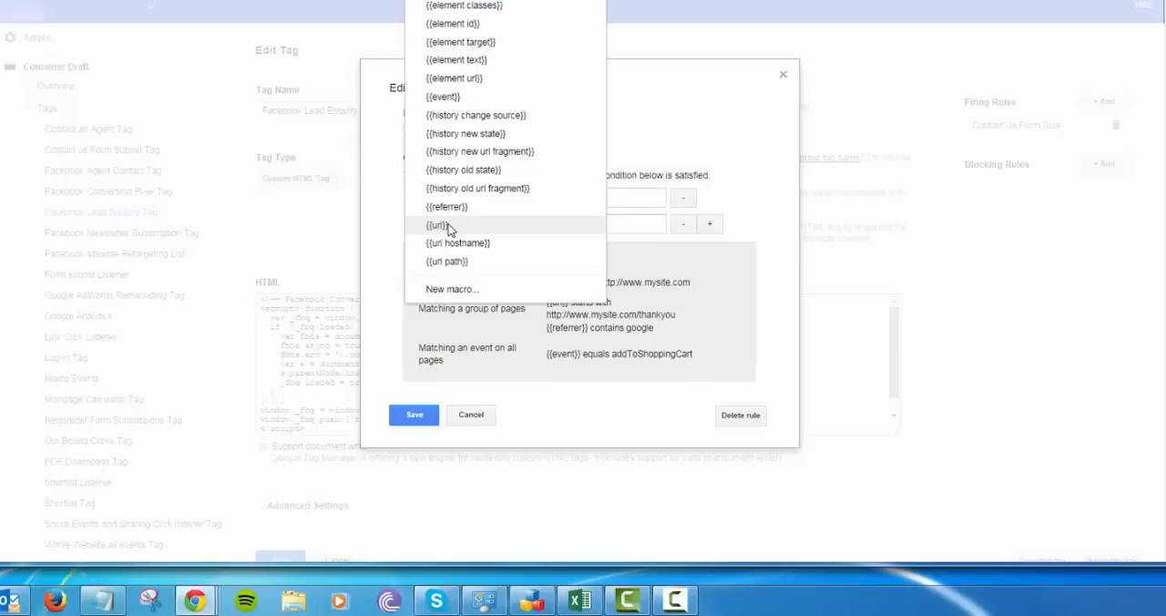
left_click(437, 228)
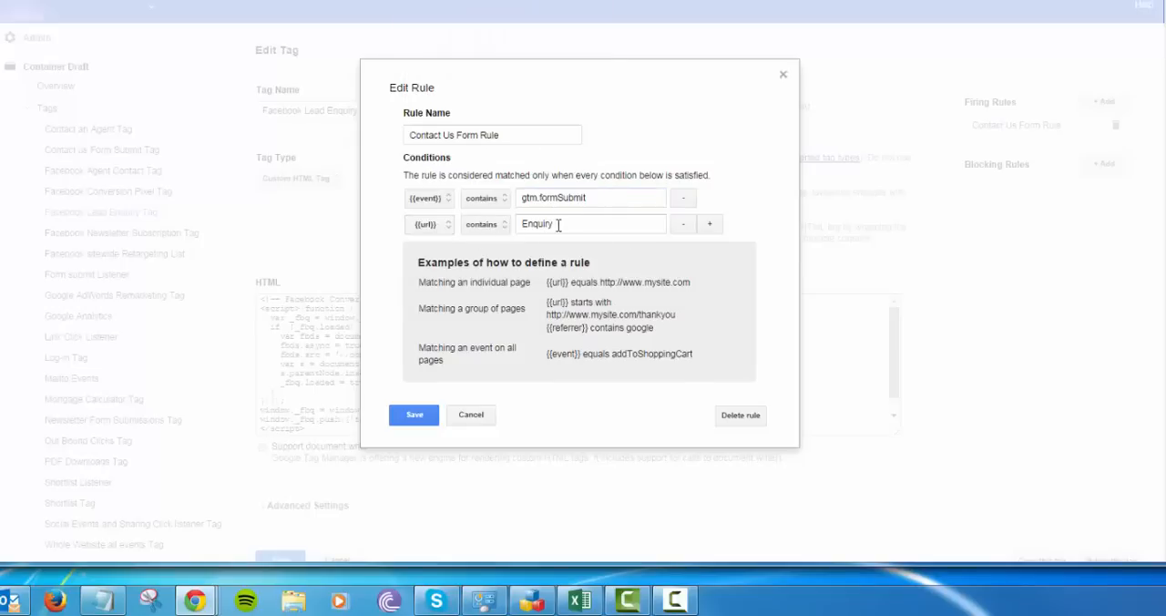
left_click(558, 224)
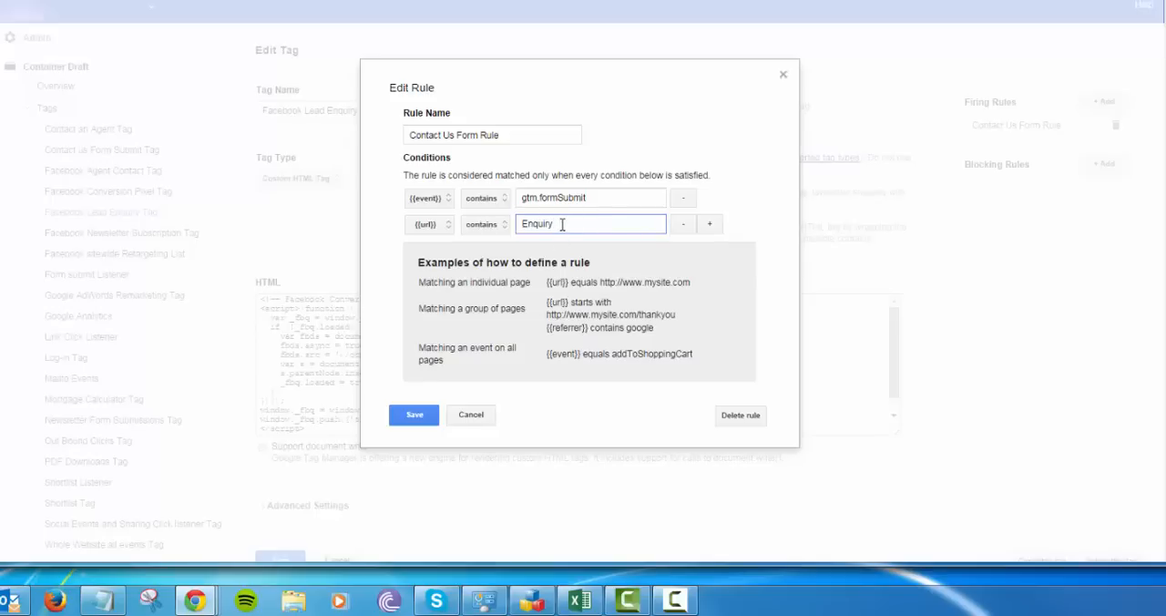
Cancel the rule edit and leave the Facebook Lead Enquiry Tag without saving, returning to the tags list
left_click(467, 417)
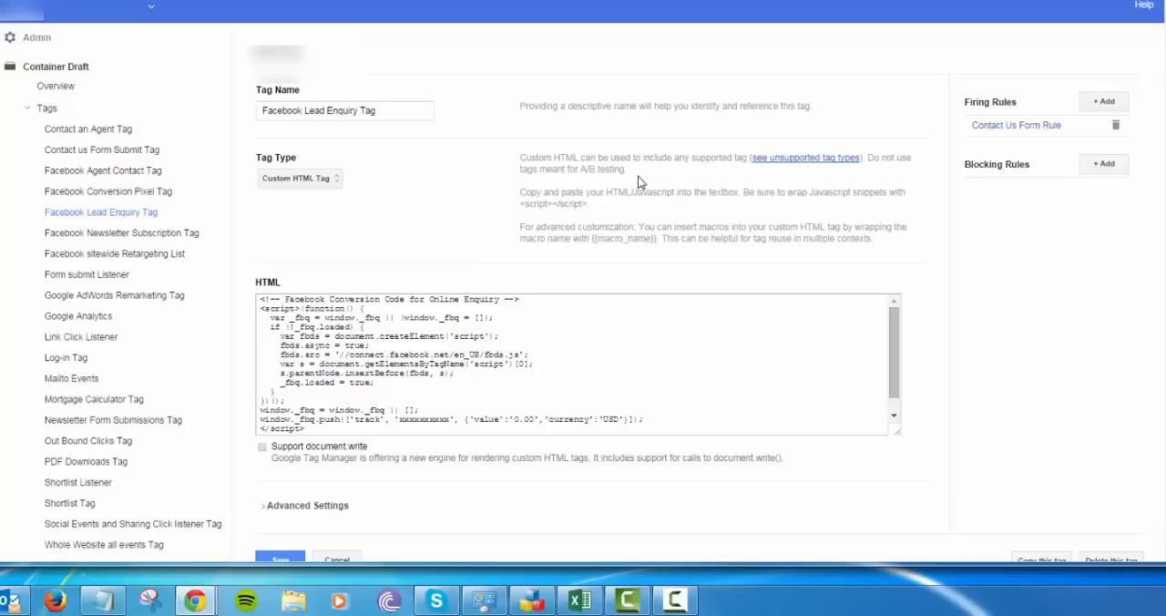
scroll(463, 493, "down", 3)
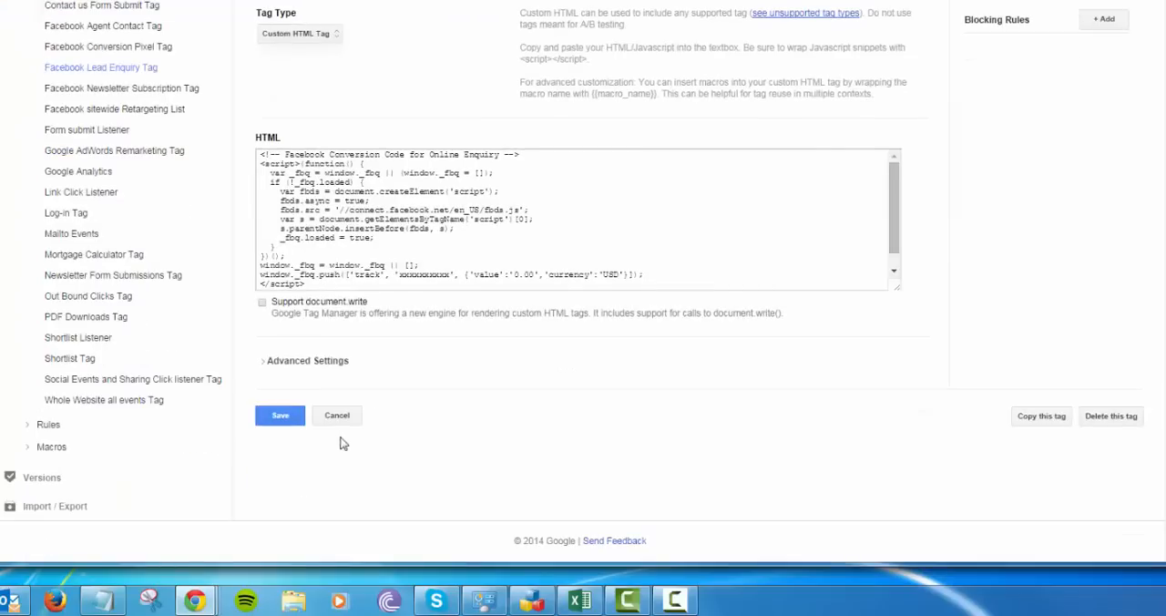
left_click(335, 417)
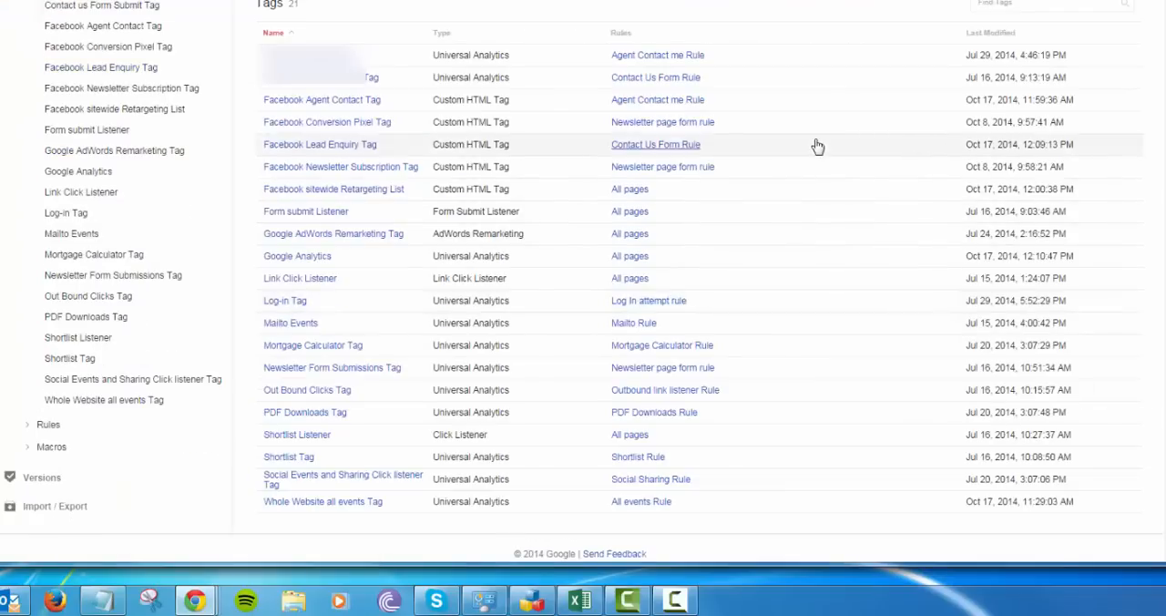